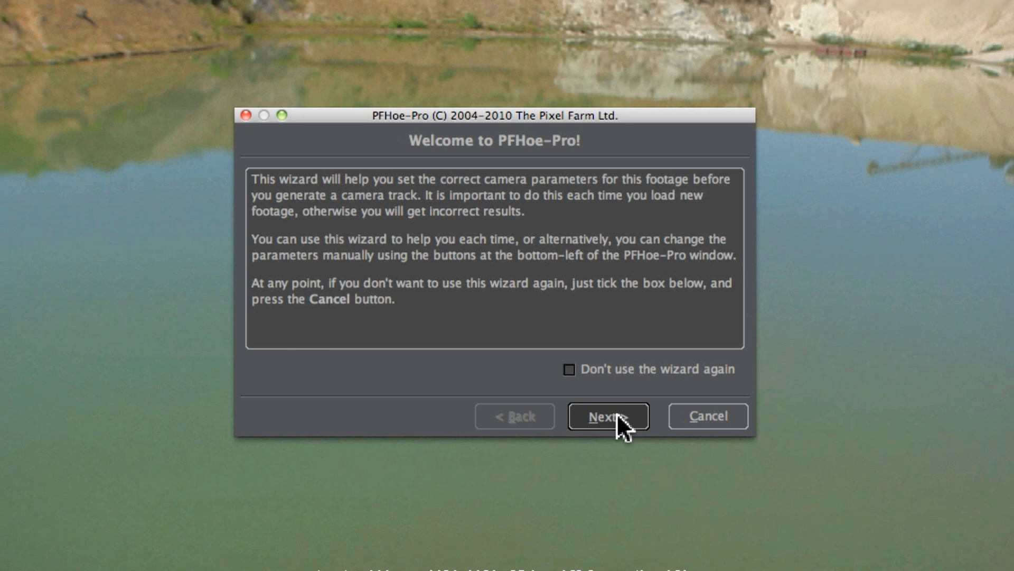
- Set the camera motion to Free Motion with a constant focal length and finish the wizard
{"action": "left_click", "coordinate": [561, 355]}
{"action": "left_click", "coordinate": [541, 314]}
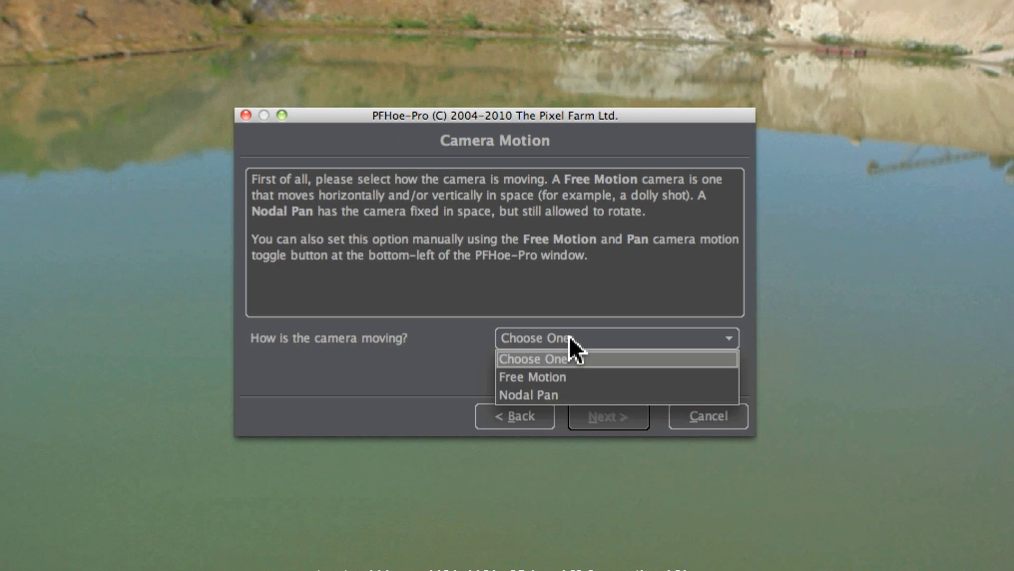
{"action": "left_click", "coordinate": [572, 376]}
{"action": "left_click", "coordinate": [602, 418]}
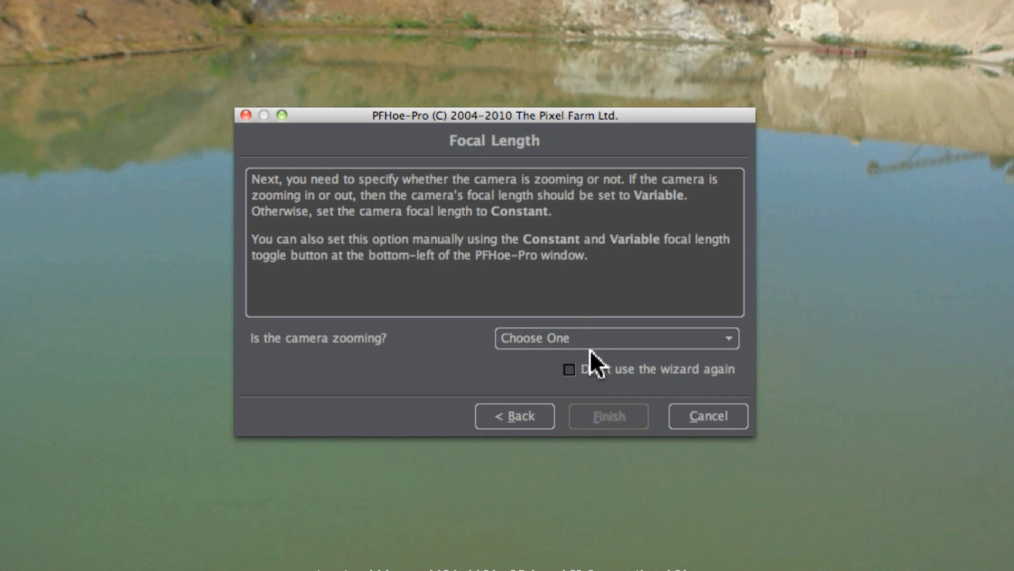
{"action": "left_click", "coordinate": [588, 342]}
{"action": "left_click", "coordinate": [582, 393]}
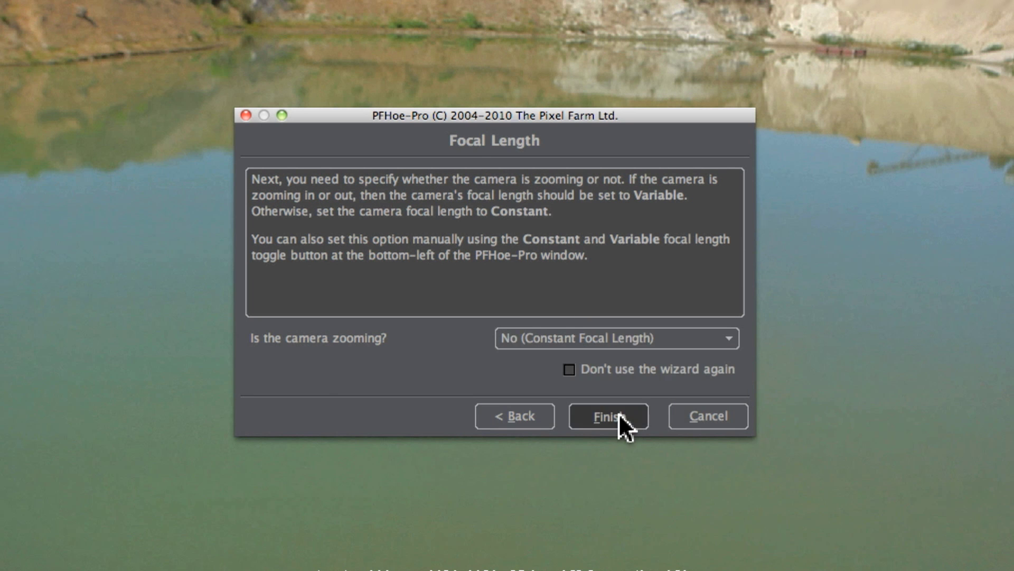
{"action": "left_click", "coordinate": [613, 416]}
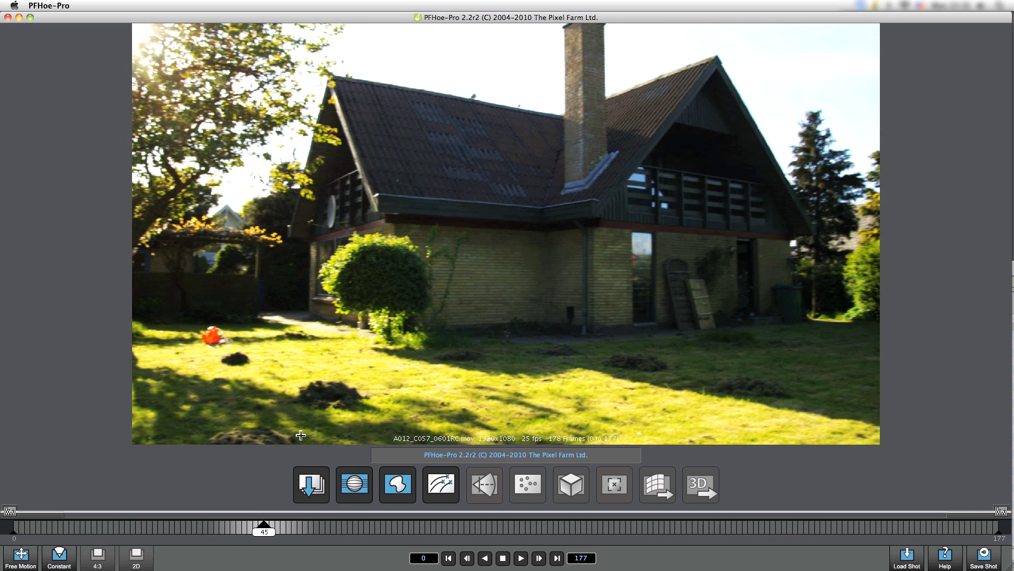
- Correct the house clip's lens distortion and scrub a few frames to check the undistorted image
{"action": "left_click", "coordinate": [368, 483]}
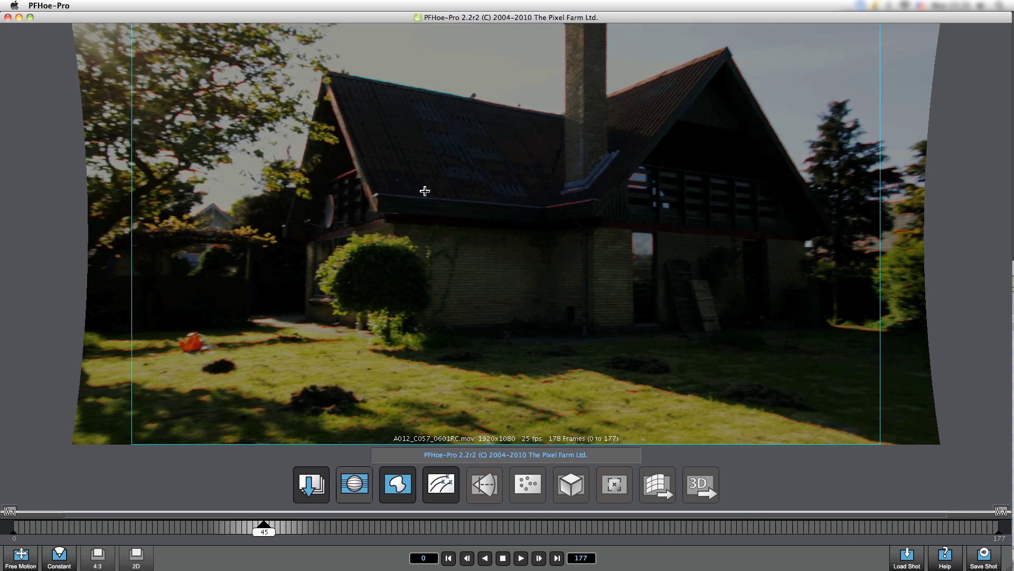
{"action": "left_click_drag", "start_coordinate": [264, 528], "coordinate": [319, 528]}
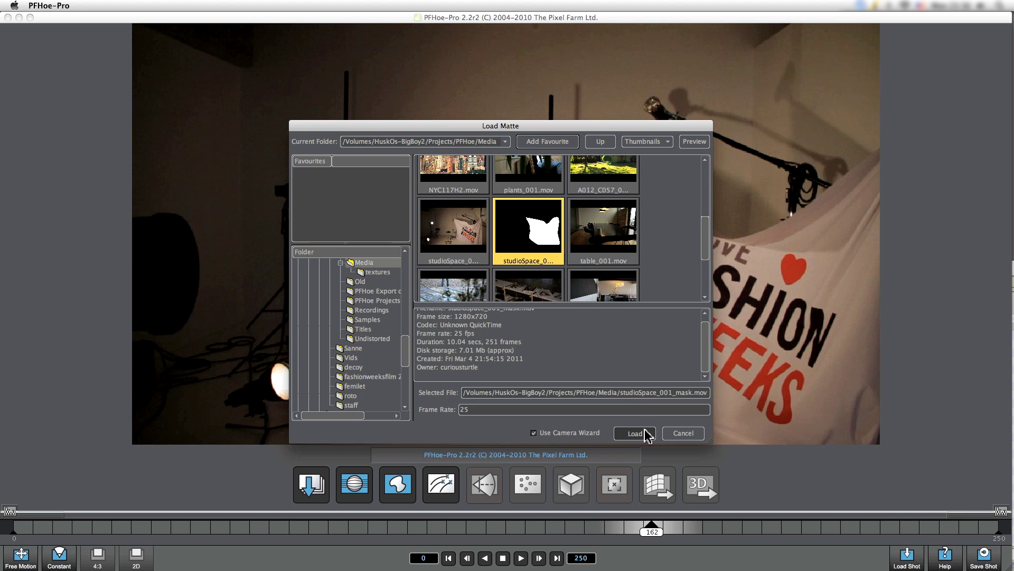
- Load the studioSpace_001_mask.mov matte and scrub the studio clip to check the pink mask
{"action": "left_click", "coordinate": [635, 433]}
{"action": "left_click_drag", "start_coordinate": [639, 527], "coordinate": [115, 518]}
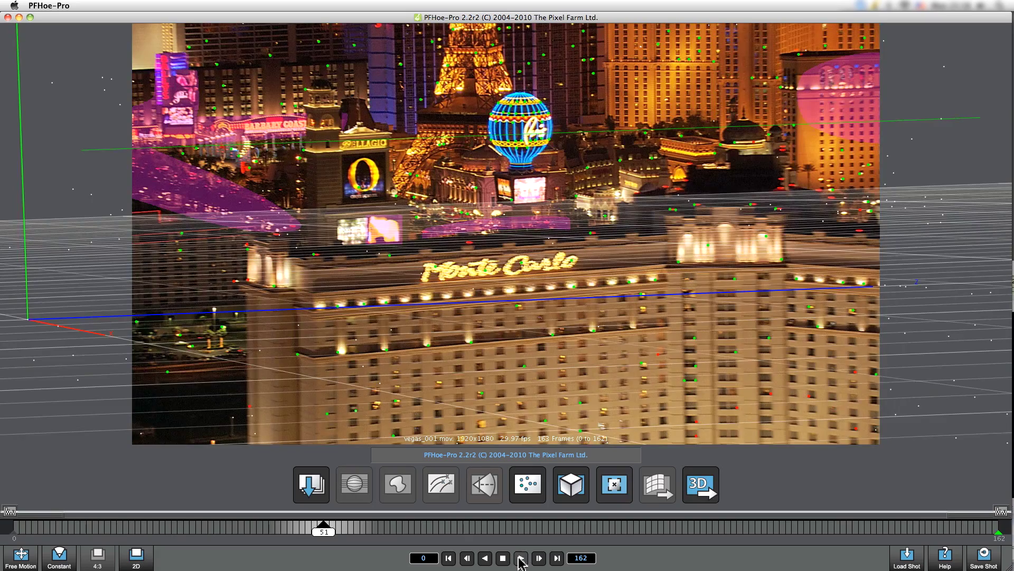
- Play back the solved vegas_001 camera
{"action": "left_click", "coordinate": [520, 558]}
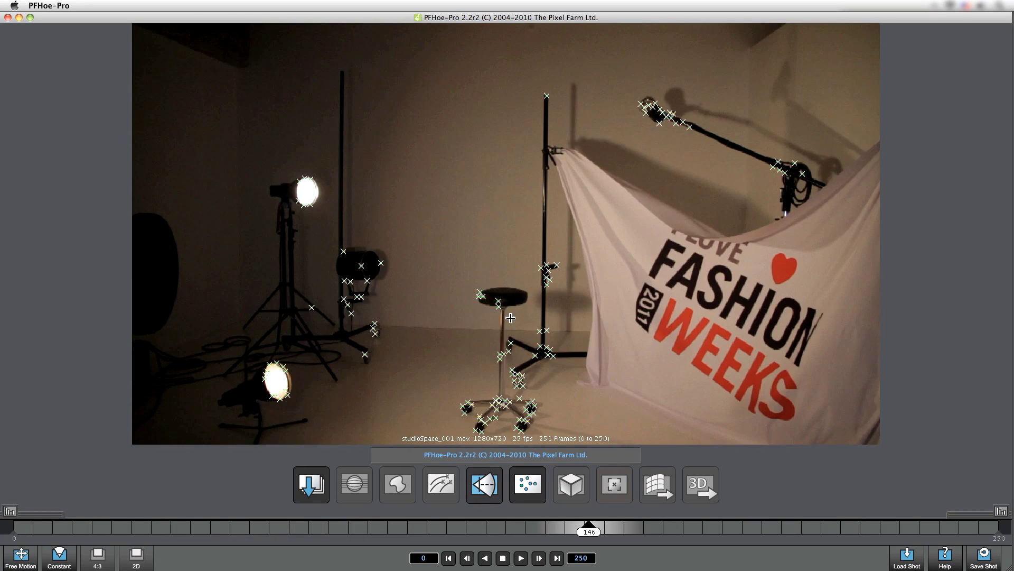
- Read the Name and Track info of four tracked points in the studioSpace_001 shot
{"action": "mouse_move", "coordinate": [547, 330]}
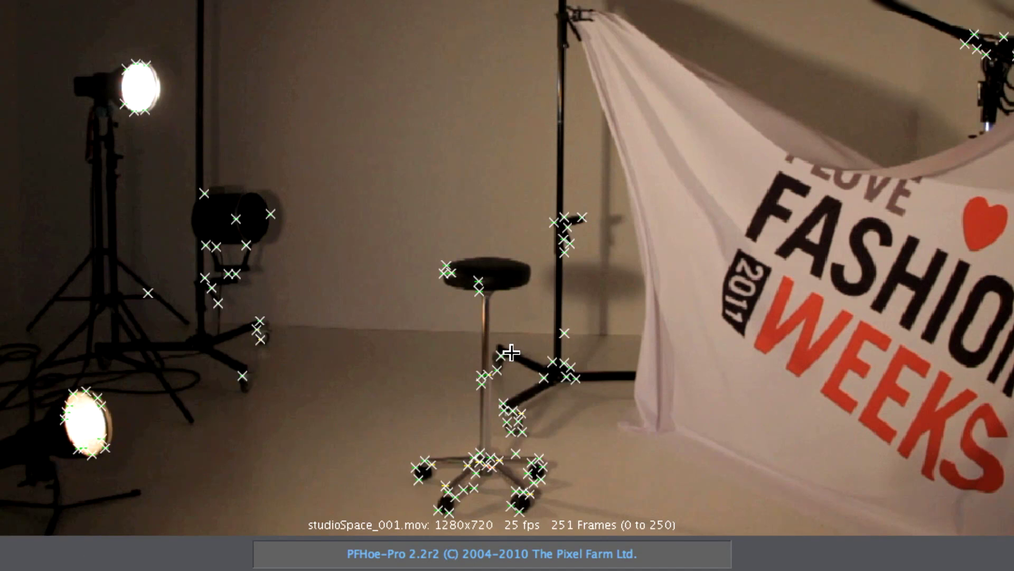
{"action": "mouse_move", "coordinate": [574, 377]}
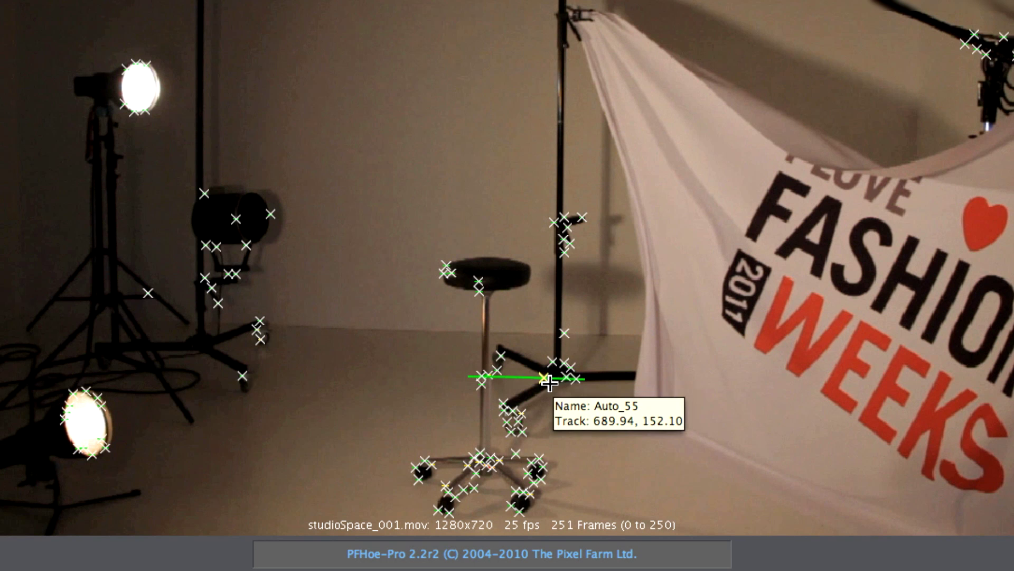
{"action": "mouse_move", "coordinate": [514, 424]}
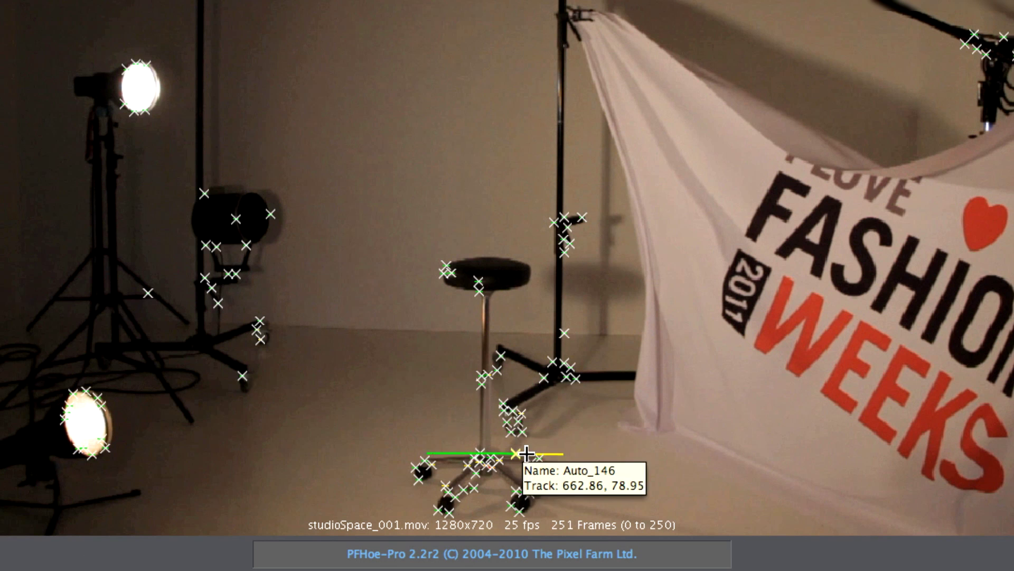
{"action": "mouse_move", "coordinate": [501, 461]}
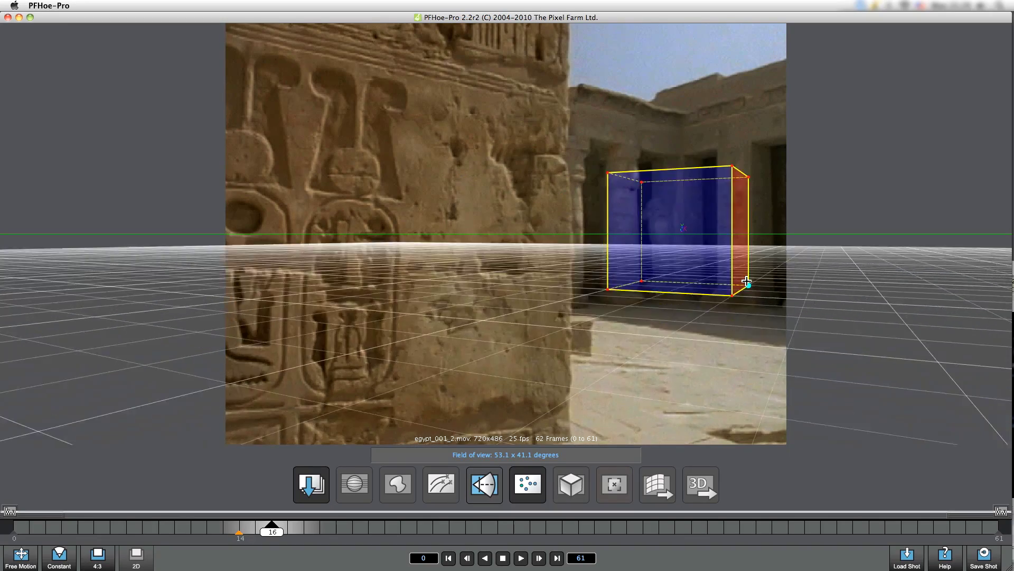
- Reshape the Egypt test cube into a tall pillar fitting the doorway, giving a 72.6 x 57.7 field of view
{"action": "mouse_move", "coordinate": [746, 281]}
{"action": "left_mouse_down"}
{"action": "mouse_move", "coordinate": [769, 317]}
{"action": "mouse_move", "coordinate": [750, 293]}
{"action": "left_mouse_up"}
{"action": "left_click_drag", "start_coordinate": [756, 180], "coordinate": [767, 147]}
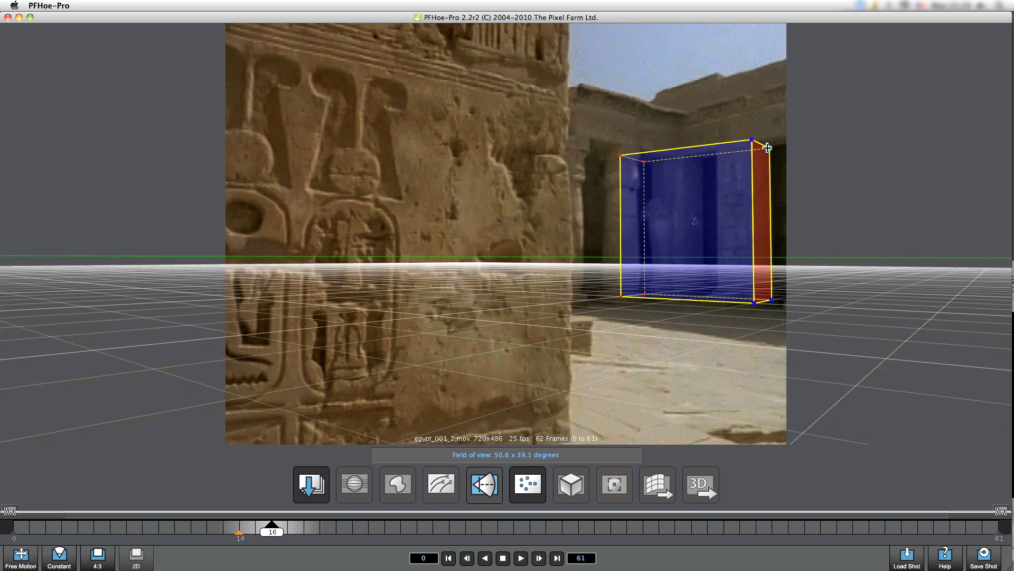
{"action": "left_click_drag", "start_coordinate": [645, 162], "coordinate": [737, 175]}
{"action": "left_click_drag", "start_coordinate": [717, 298], "coordinate": [721, 290]}
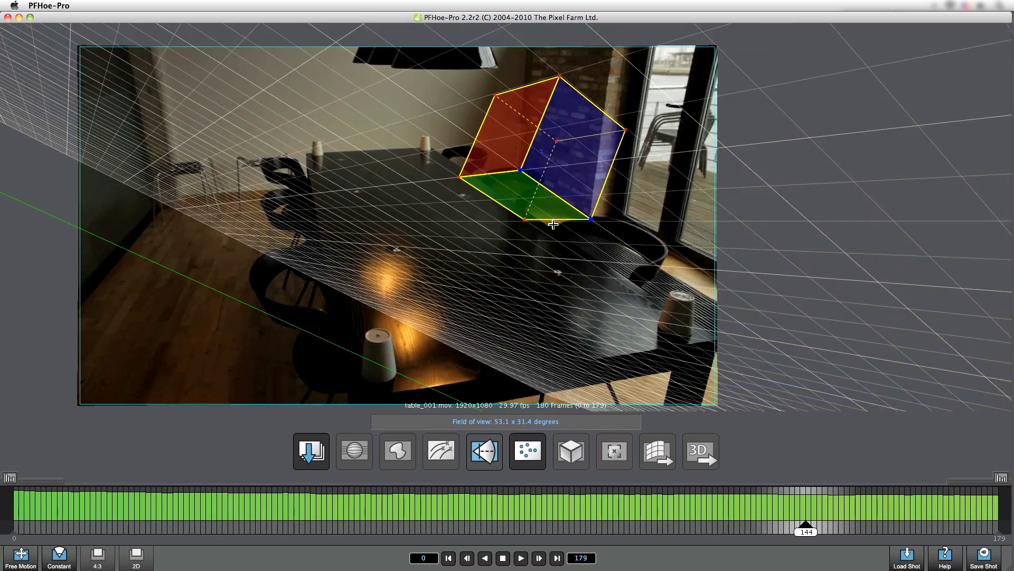
{"action": "left_click_drag", "start_coordinate": [545, 89], "coordinate": [610, 47]}
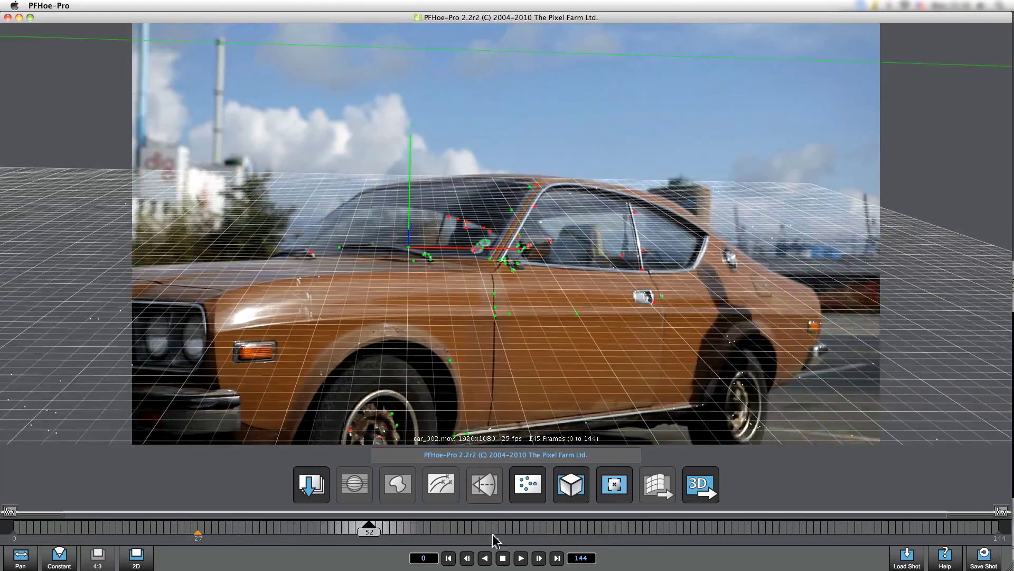
- At frame 96, move the ground plane origin onto a tracked feature
{"action": "left_click_drag", "start_coordinate": [492, 539], "coordinate": [670, 538]}
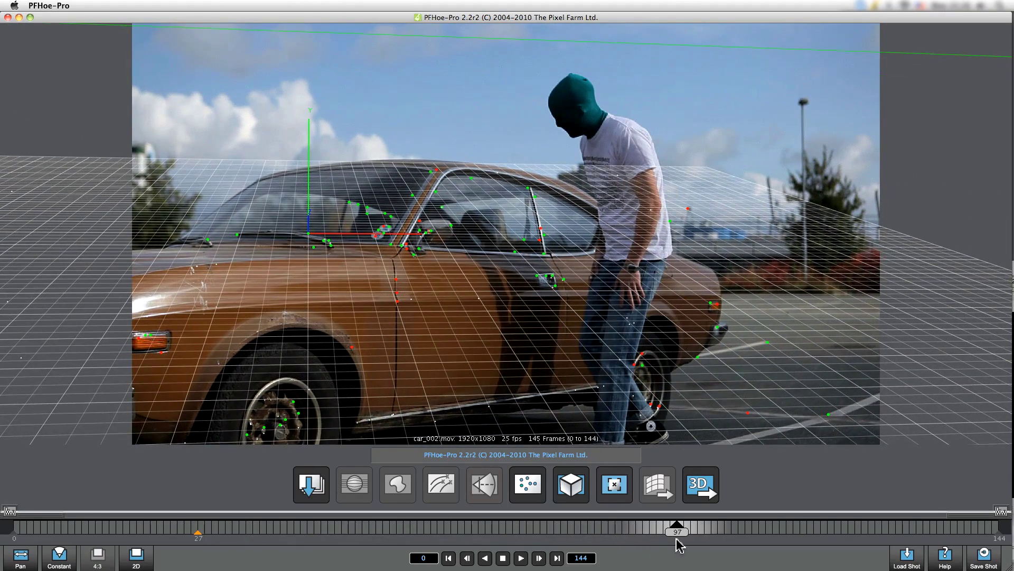
{"action": "left_click", "coordinate": [571, 484]}
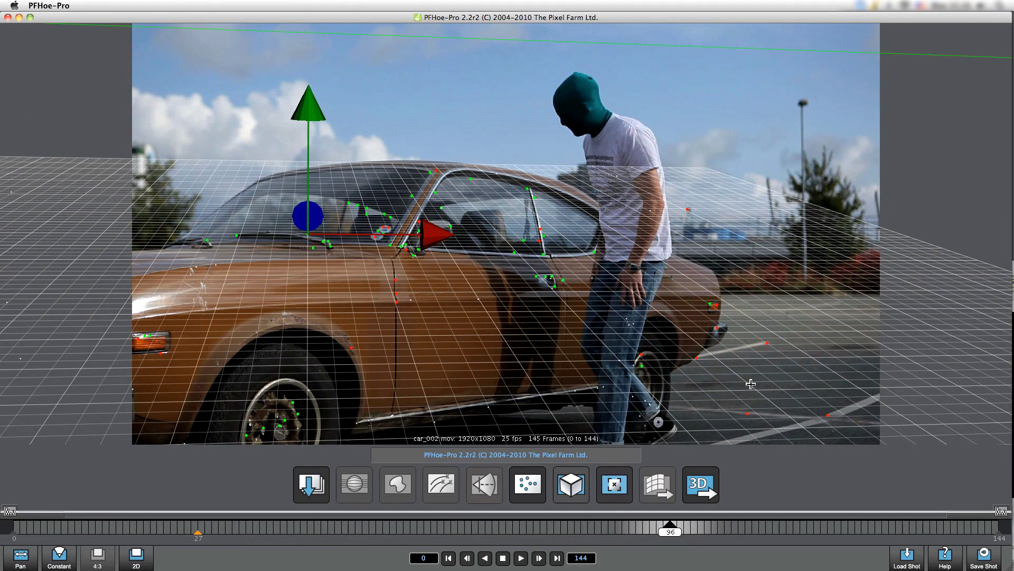
{"action": "right_click", "coordinate": [799, 369]}
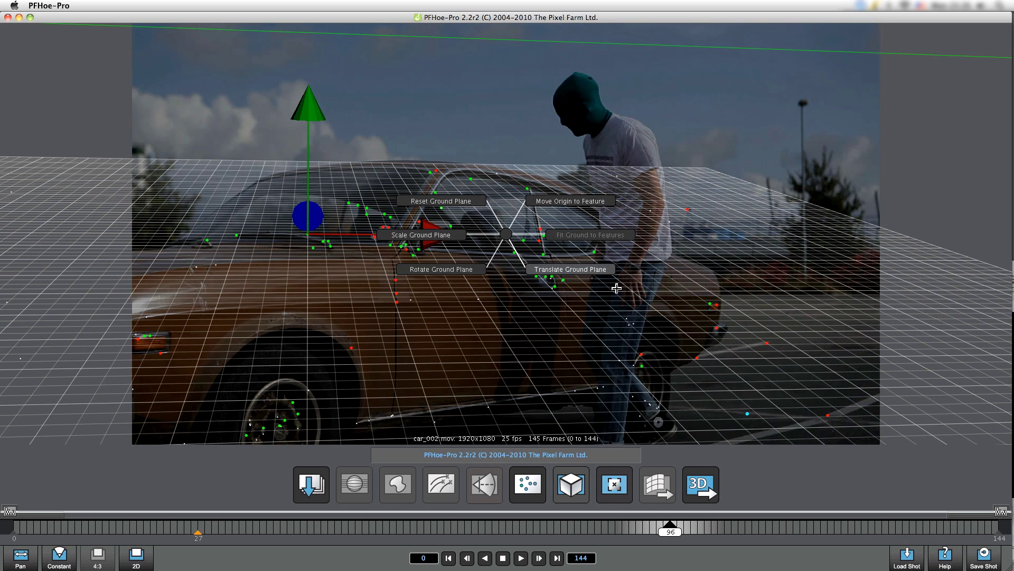
{"action": "left_click", "coordinate": [579, 205]}
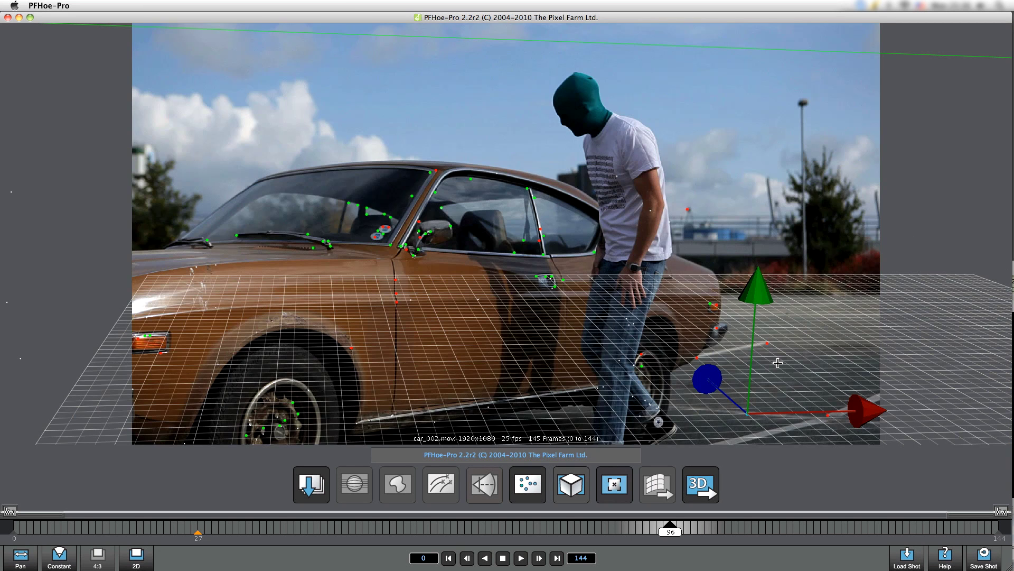
- Rotate the ground plane to lie flat on the car park, then return to frame 56
{"action": "right_click", "coordinate": [595, 255]}
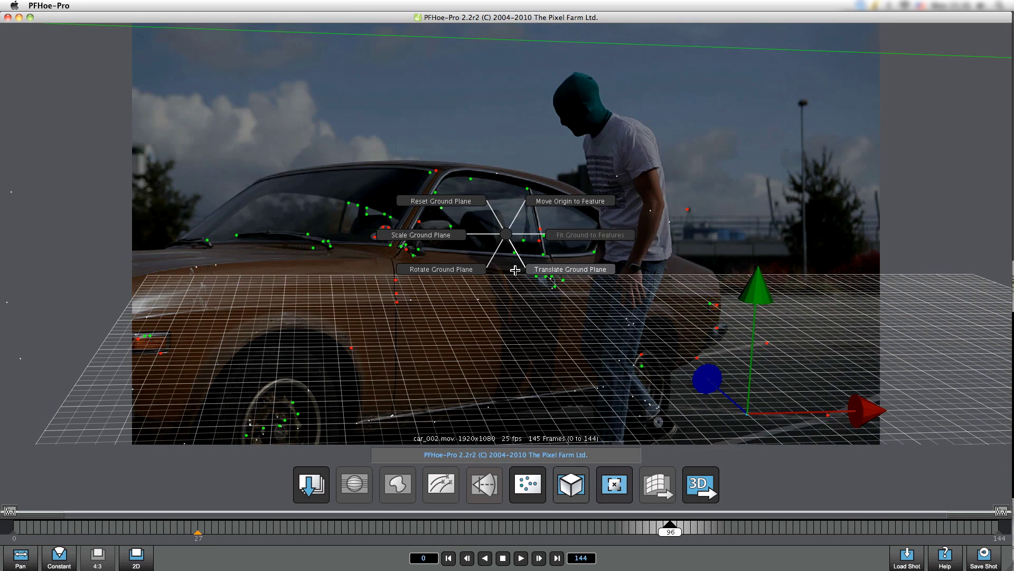
{"action": "left_click", "coordinate": [458, 270]}
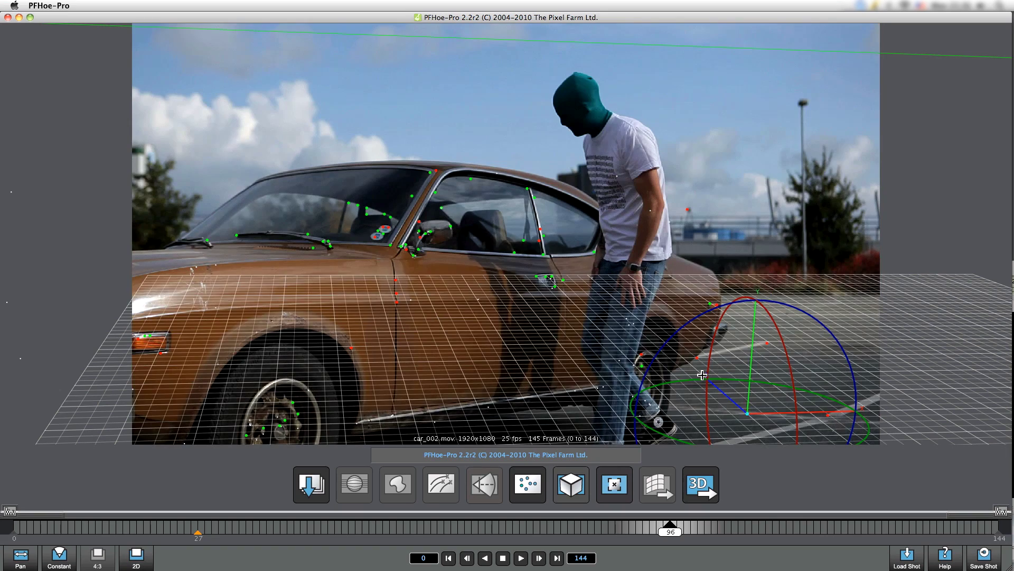
{"action": "left_click_drag", "start_coordinate": [708, 373], "coordinate": [703, 391]}
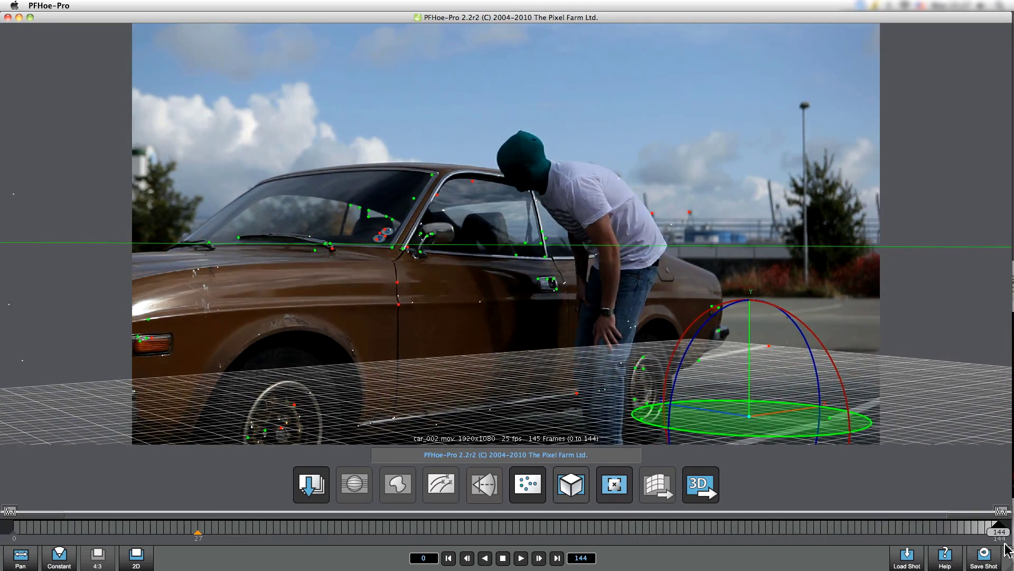
{"action": "left_click_drag", "start_coordinate": [916, 539], "coordinate": [106, 487]}
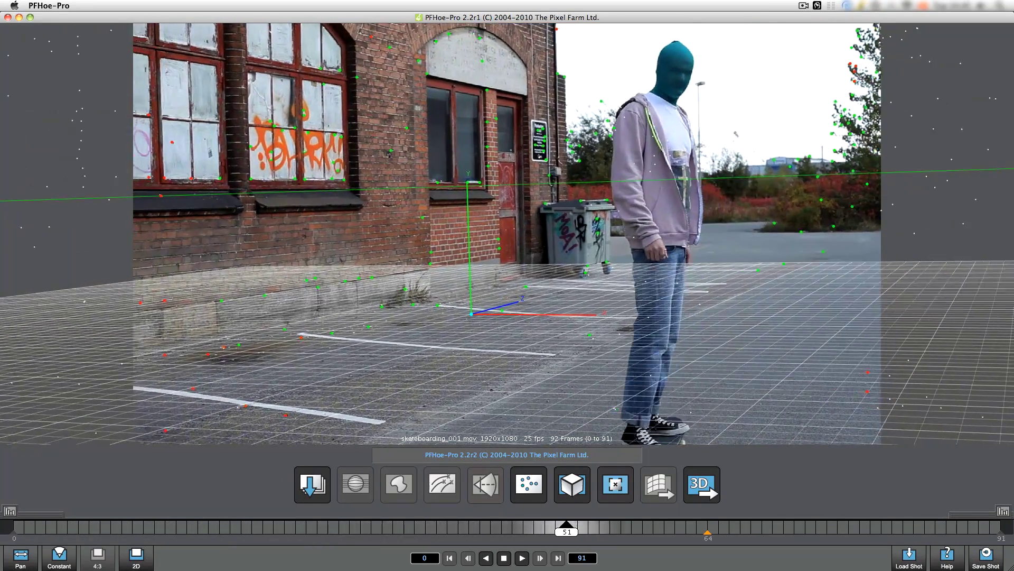
- View the skateboarding solve in 3D, orbiting the camera path around frame 114
{"action": "key", "text": "Tab"}
{"action": "left_click_drag", "start_coordinate": [633, 363], "coordinate": [587, 379]}
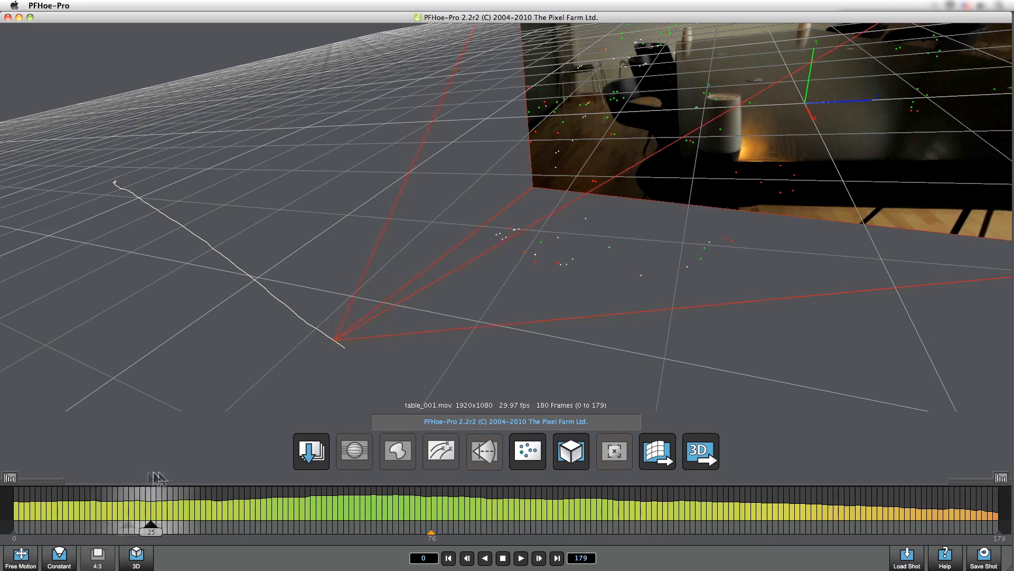
{"action": "left_click_drag", "start_coordinate": [156, 478], "coordinate": [656, 484]}
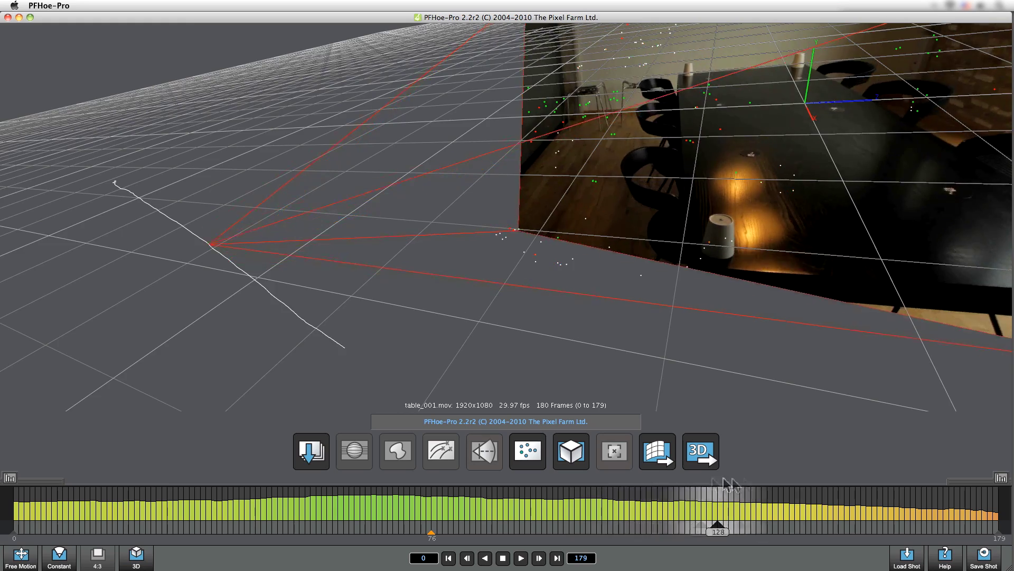
{"action": "left_click_drag", "start_coordinate": [660, 317], "coordinate": [37, 276]}
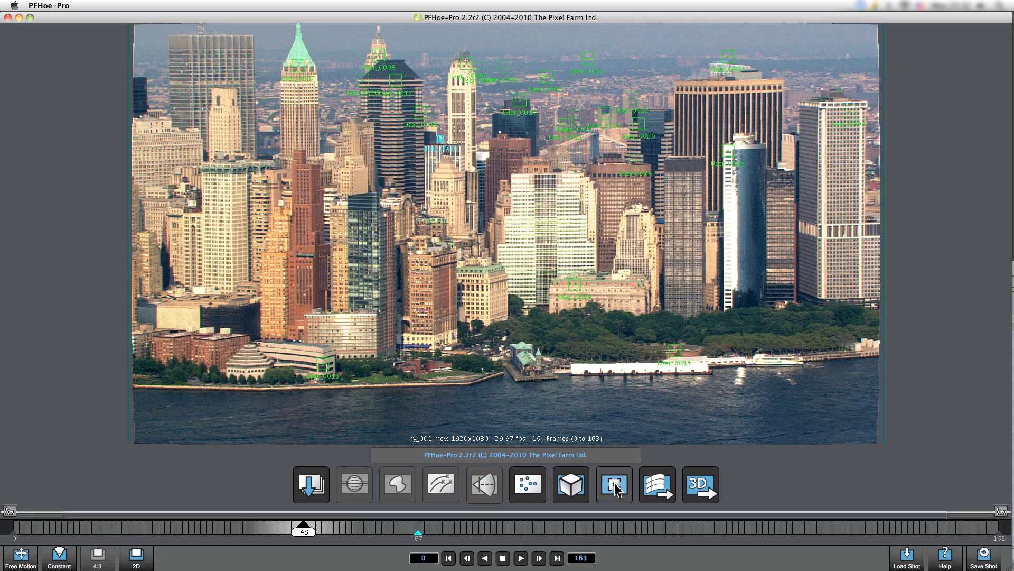
- Add feature User_0025 on the waterfront pier, track it forwards, then return to frame 82
{"action": "right_click", "coordinate": [535, 323]}
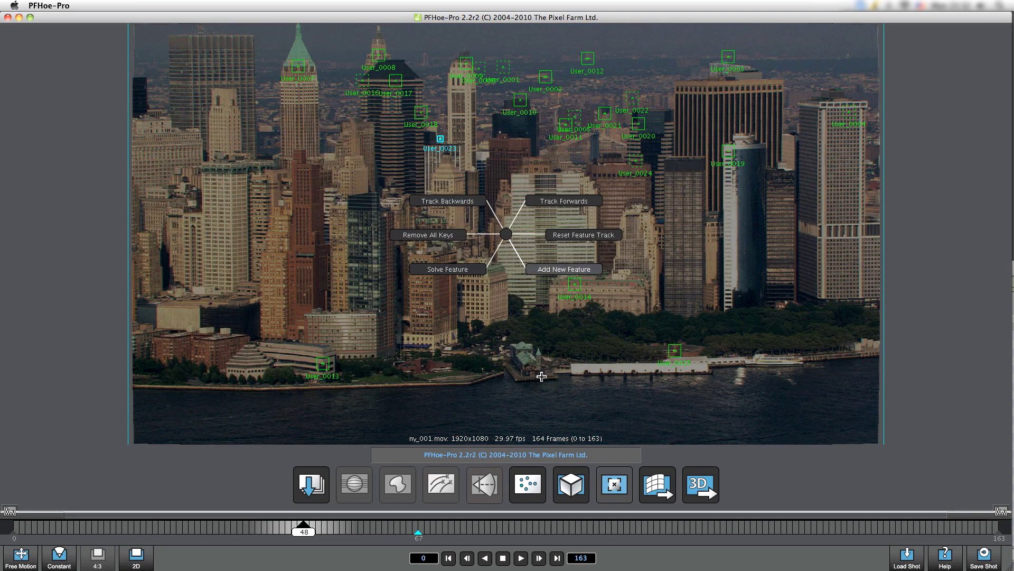
{"action": "left_click", "coordinate": [545, 269]}
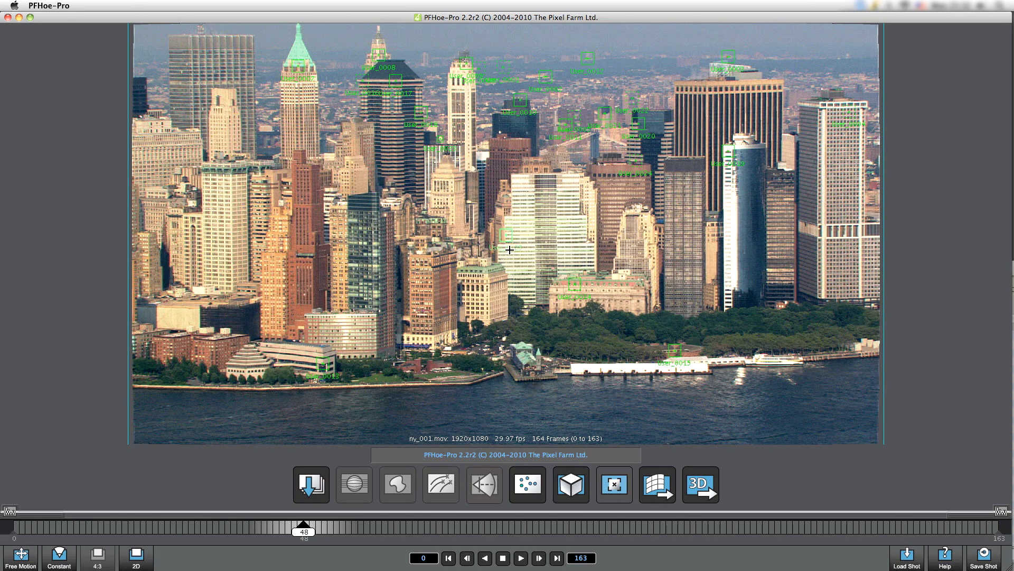
{"action": "right_click", "coordinate": [512, 290]}
{"action": "left_click", "coordinate": [548, 204]}
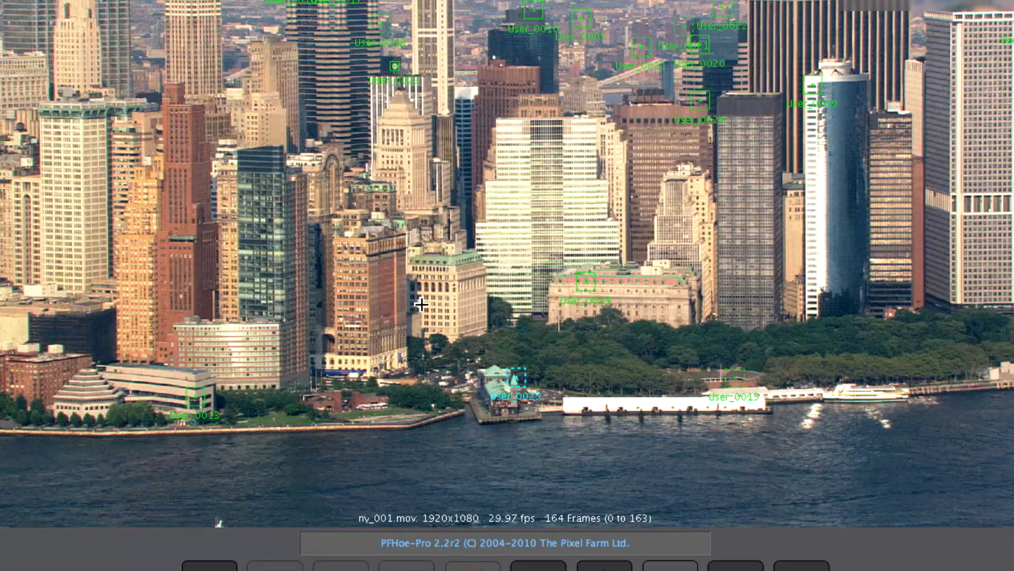
{"action": "right_click", "coordinate": [426, 293]}
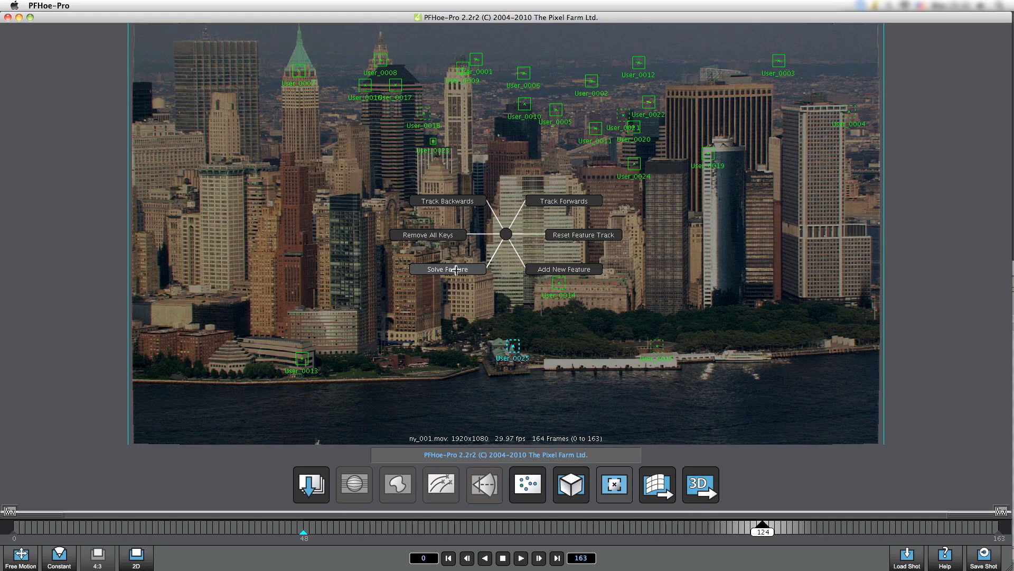
{"action": "left_click", "coordinate": [493, 363]}
{"action": "left_click_drag", "start_coordinate": [768, 532], "coordinate": [369, 529]}
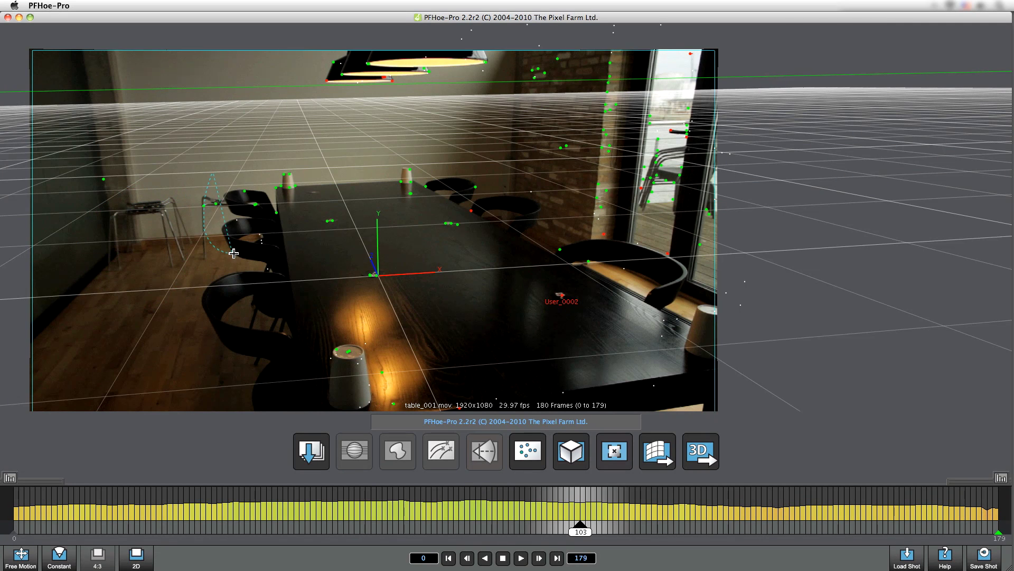
- Delete the stray trackers near the left chairs and cup in the table shot
{"action": "key", "text": "Delete"}
{"action": "left_click_drag", "start_coordinate": [277, 164], "coordinate": [282, 178]}
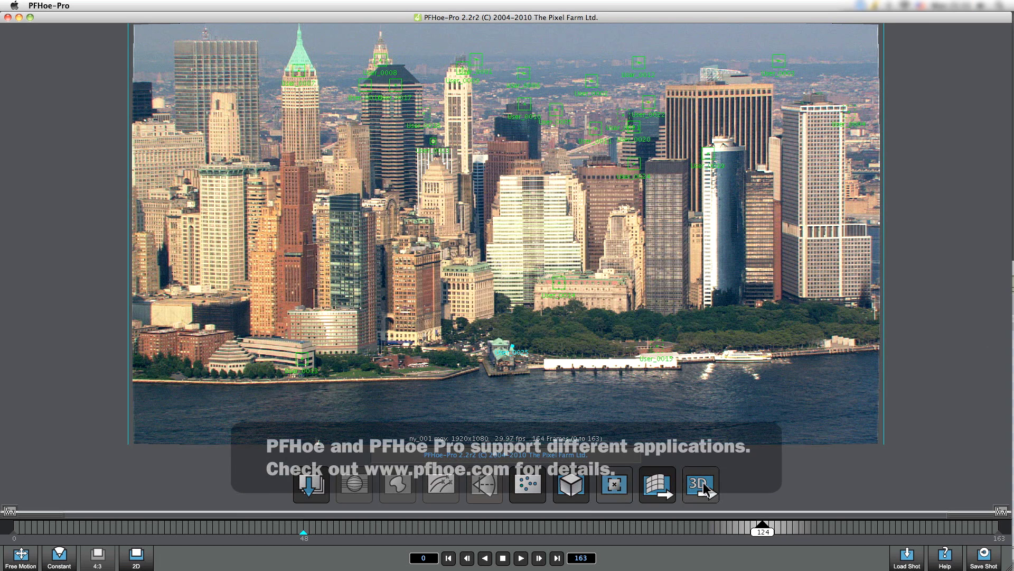
- Open the camera export settings and browse the export formats, including 3DS Max Script and Adobe AfterEffects
{"action": "left_click", "coordinate": [701, 484]}
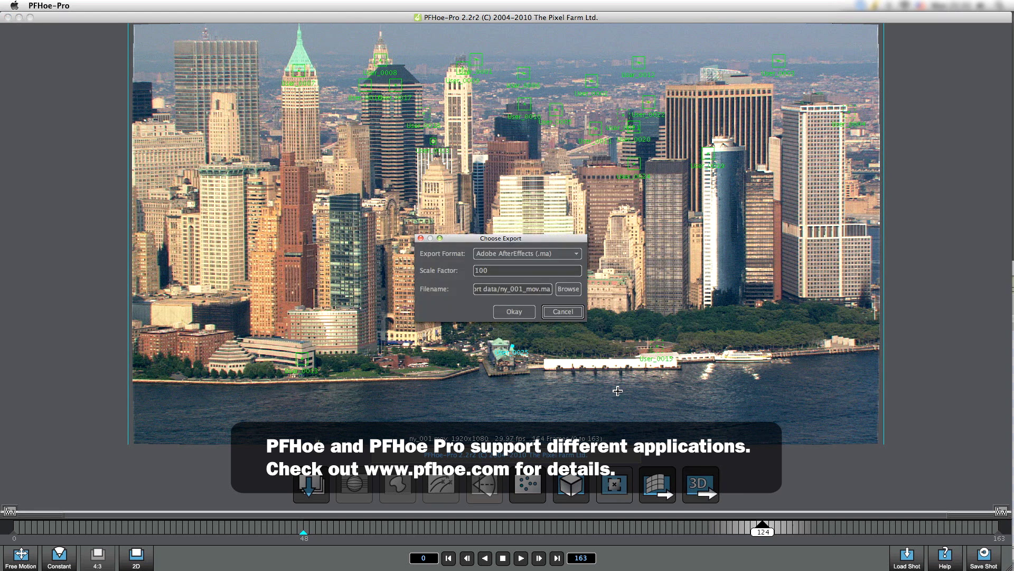
{"action": "left_click", "coordinate": [575, 254]}
{"action": "left_click_drag", "start_coordinate": [576, 289], "coordinate": [579, 268]}
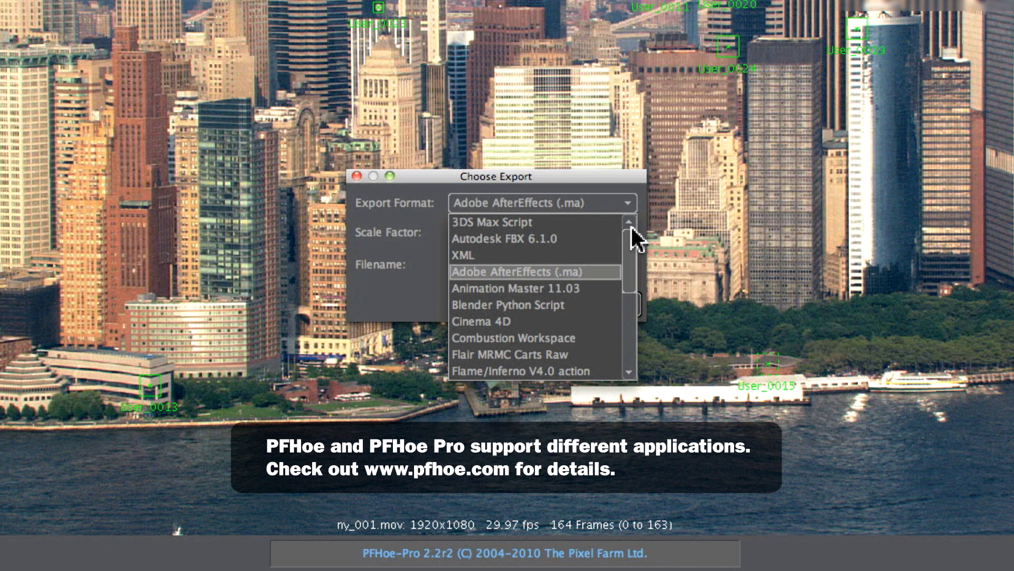
{"action": "left_click_drag", "start_coordinate": [631, 229], "coordinate": [629, 317]}
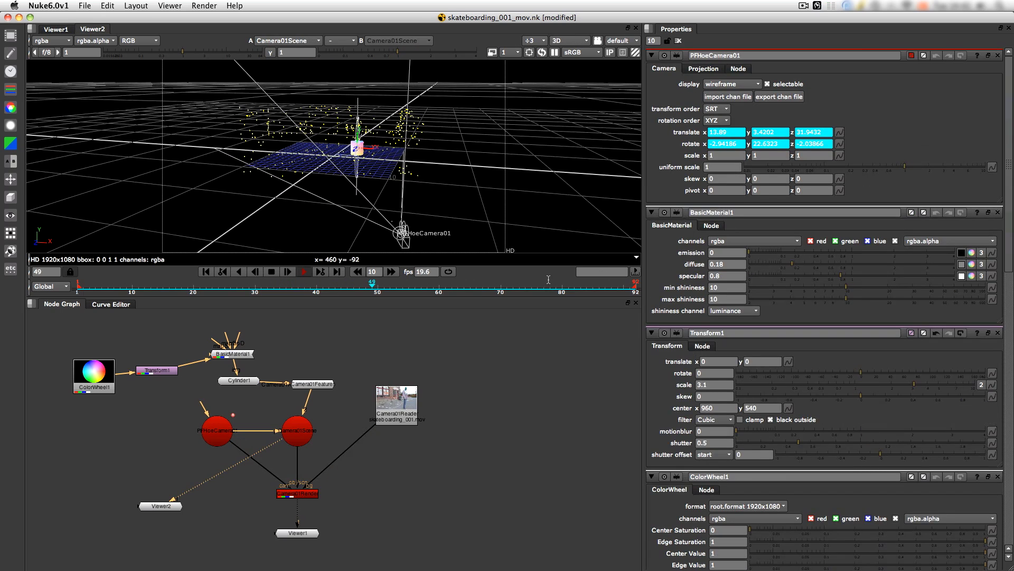
- Maximise the Nuke viewer and switch from the 3D scene to the 2D Camera01Render plate
{"action": "key", "text": "space"}
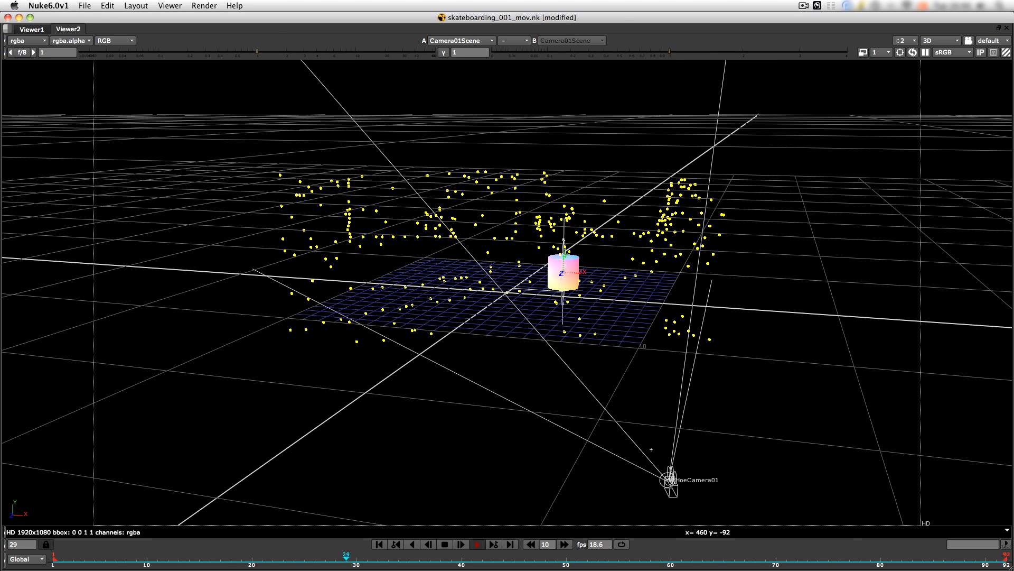
{"action": "key", "text": "2"}
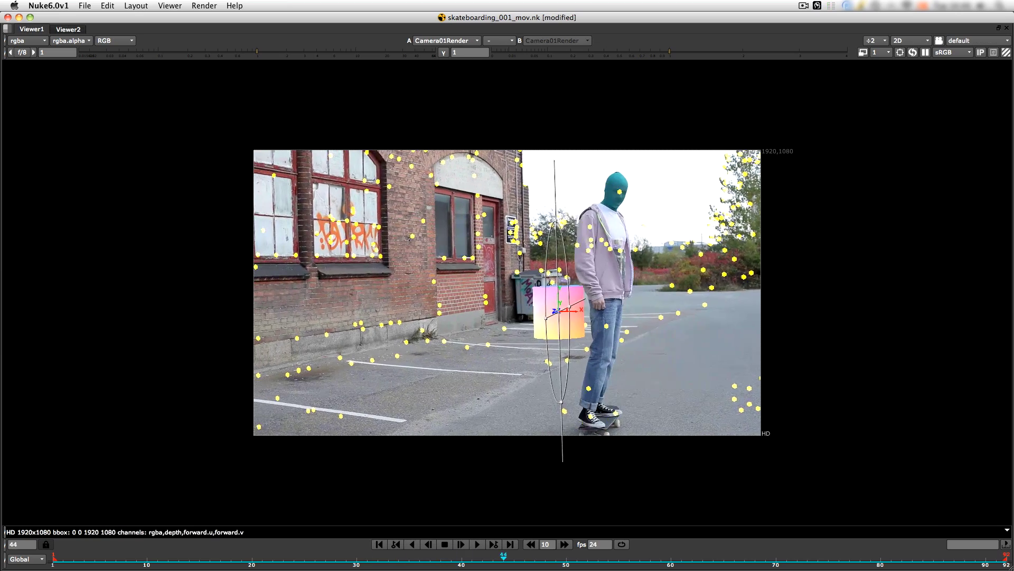